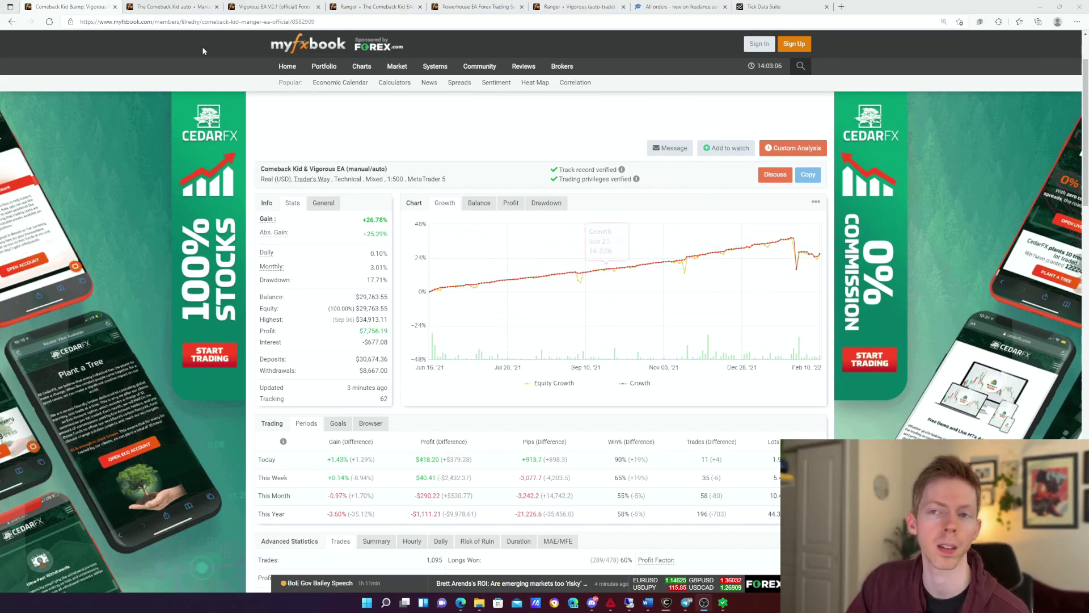
Step: Check The Comeback Kid auto + Manual results, then review the Vigorous EA V2.1 growth curve
click(169, 7)
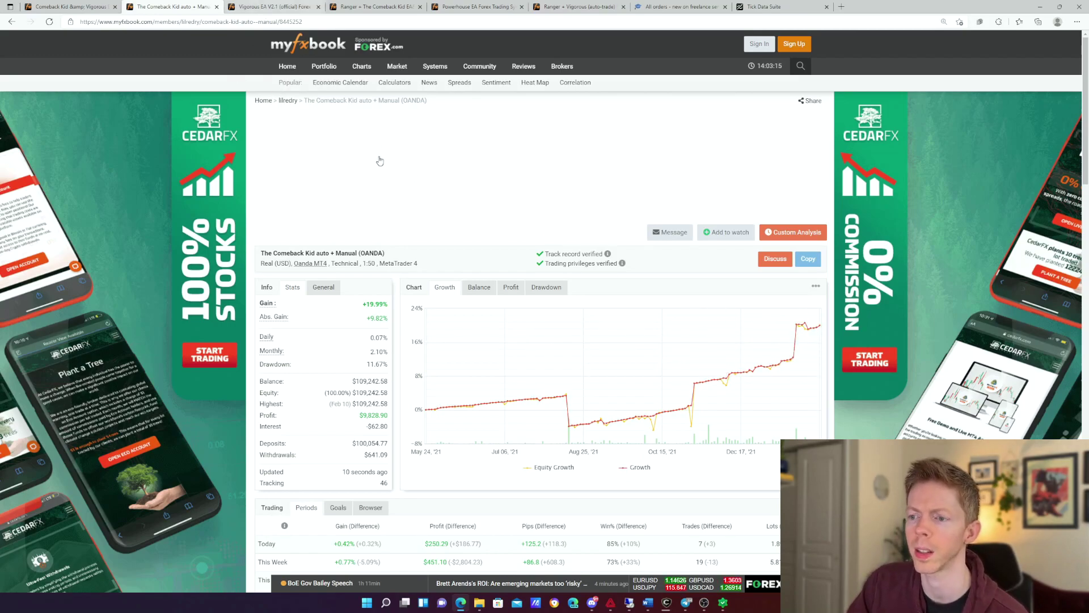
click(249, 7)
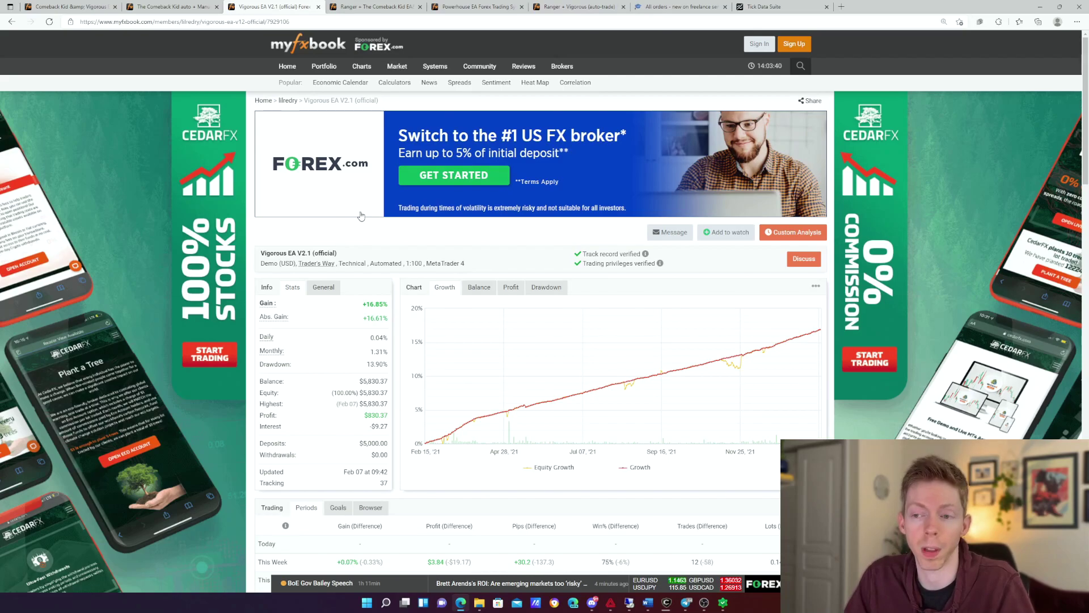
mouse_move(465, 422)
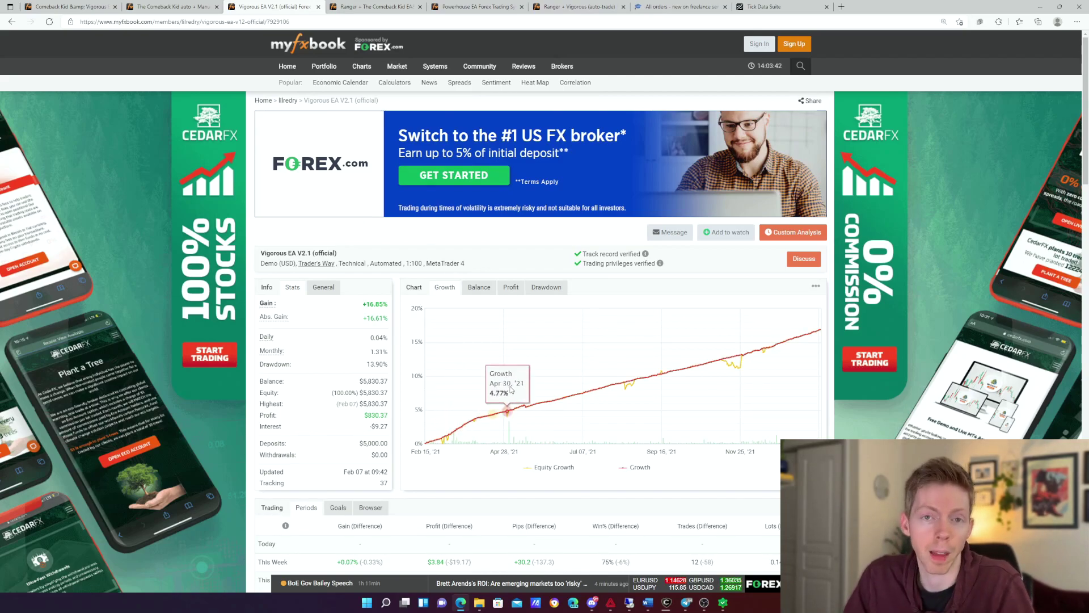
scroll(642, 363, down, 1)
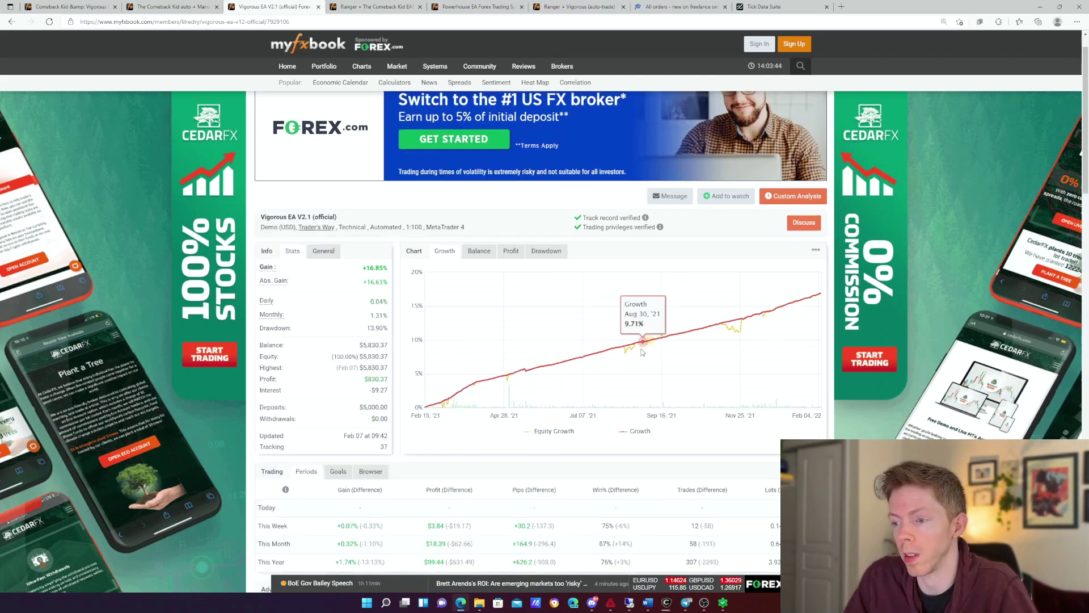
scroll(642, 353, down, 8)
scroll(511, 341, up, 7)
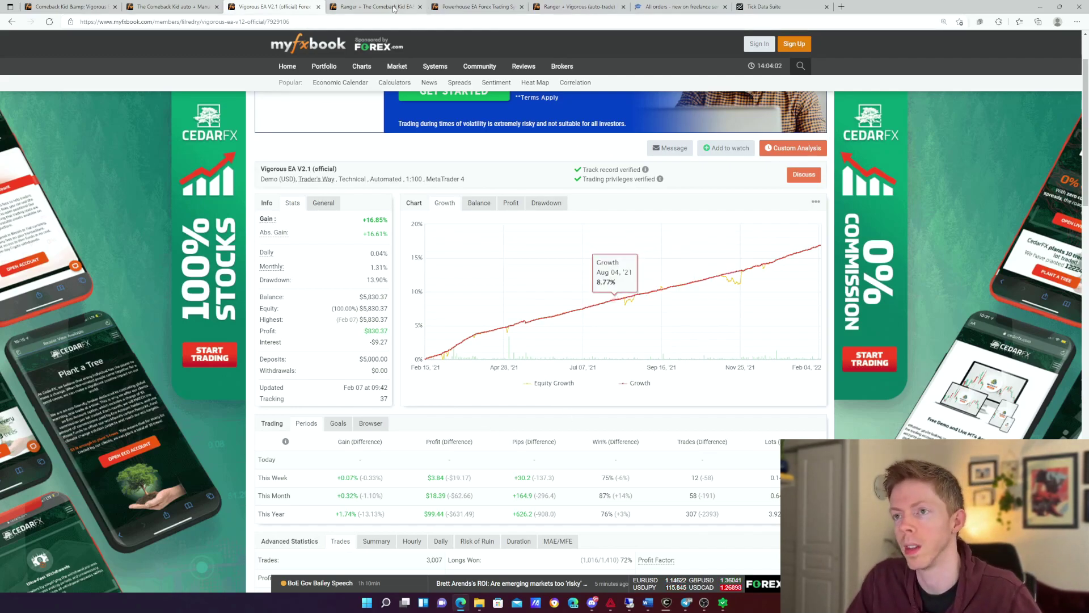
Step: Highlight the Ranger + The Comeback Kid account's 78.55% drawdown and glance at Advanced Statistics
key(ctrl+Tab)
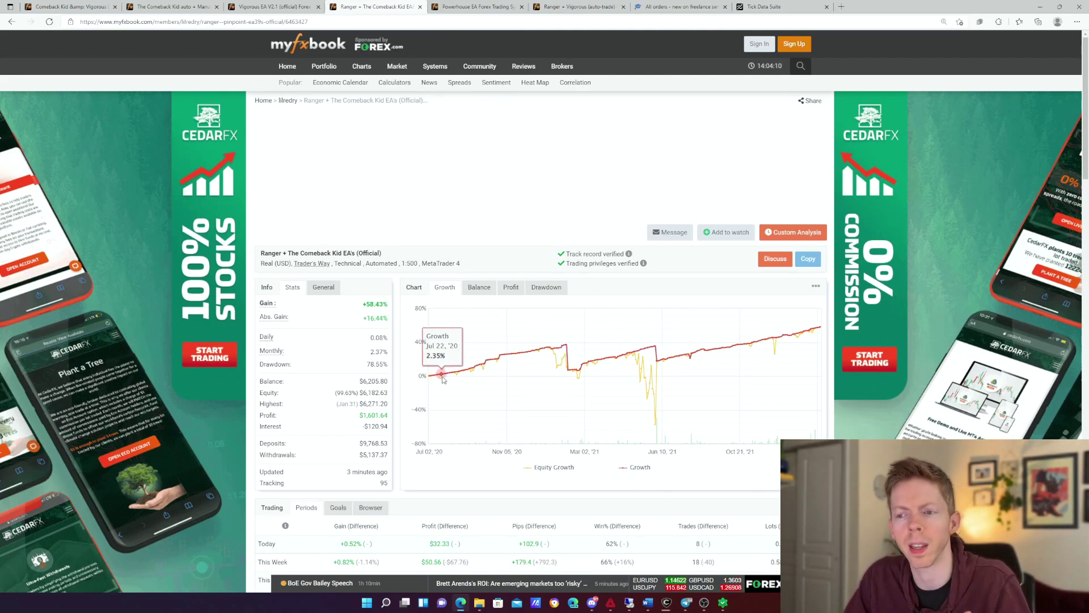
drag(367, 363, 384, 374)
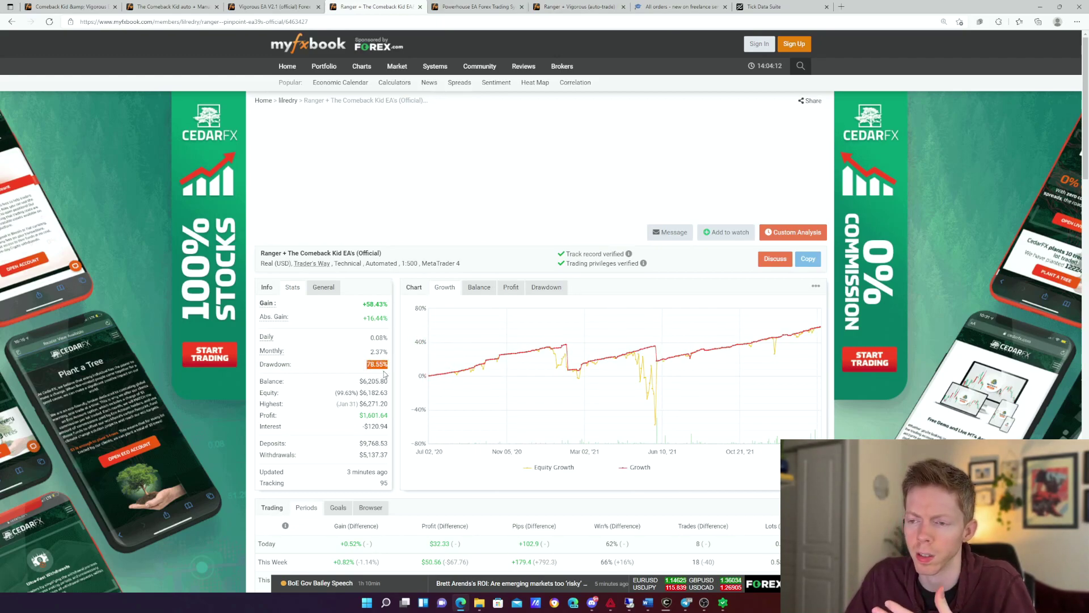
click(389, 372)
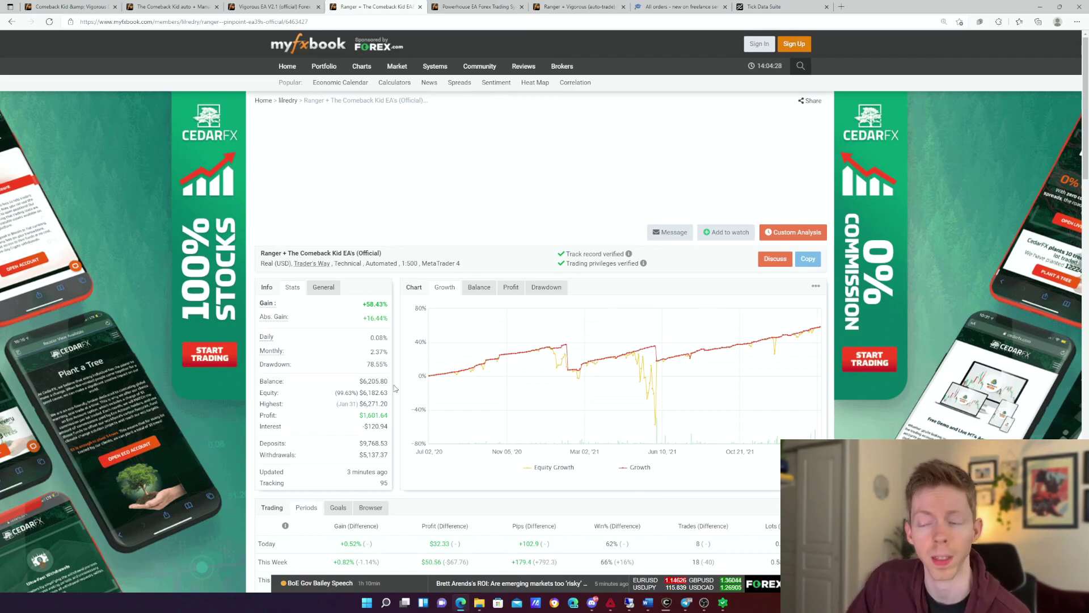
scroll(370, 335, down, 1)
scroll(370, 335, down, 5)
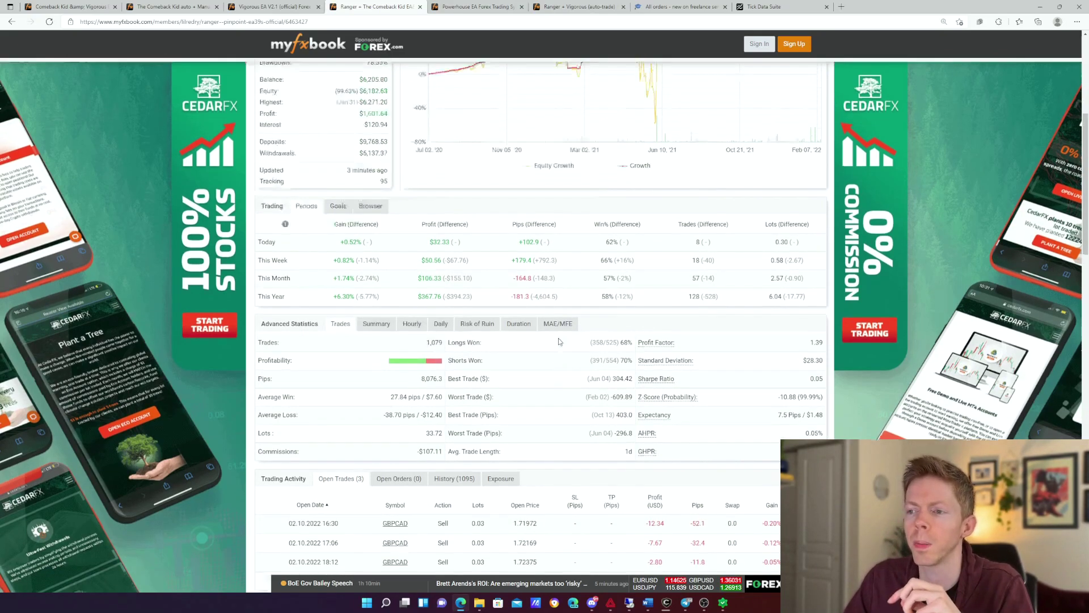
scroll(481, 270, up, 5)
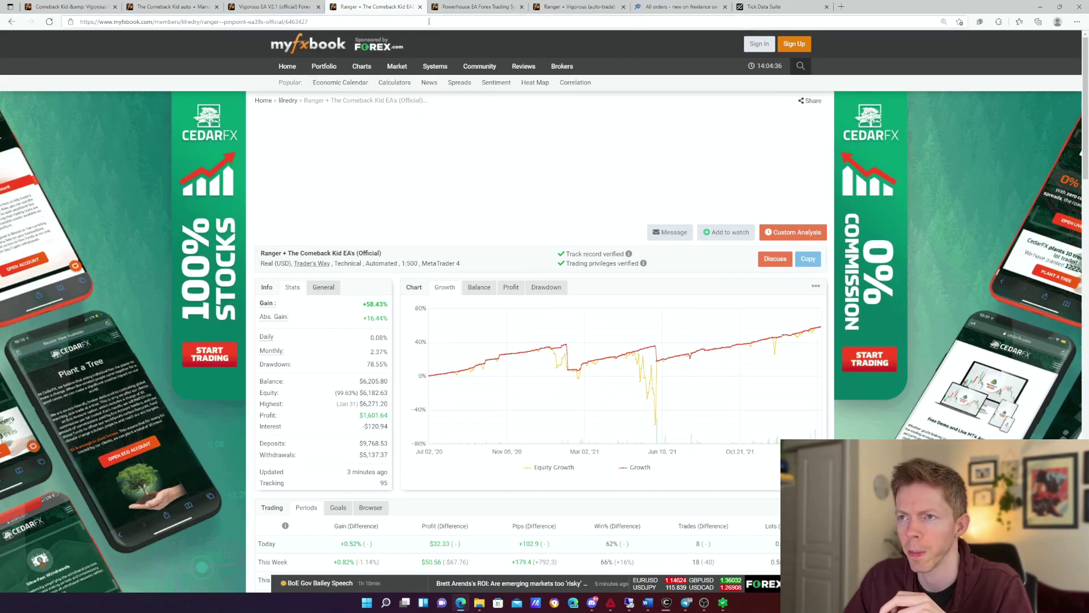
Step: Review Powerhouse EA and Ranger + Vigorous (auto-trade), highlighting its 3.70% drawdown, then reach MQL5 Freelance
key(ctrl+Tab)
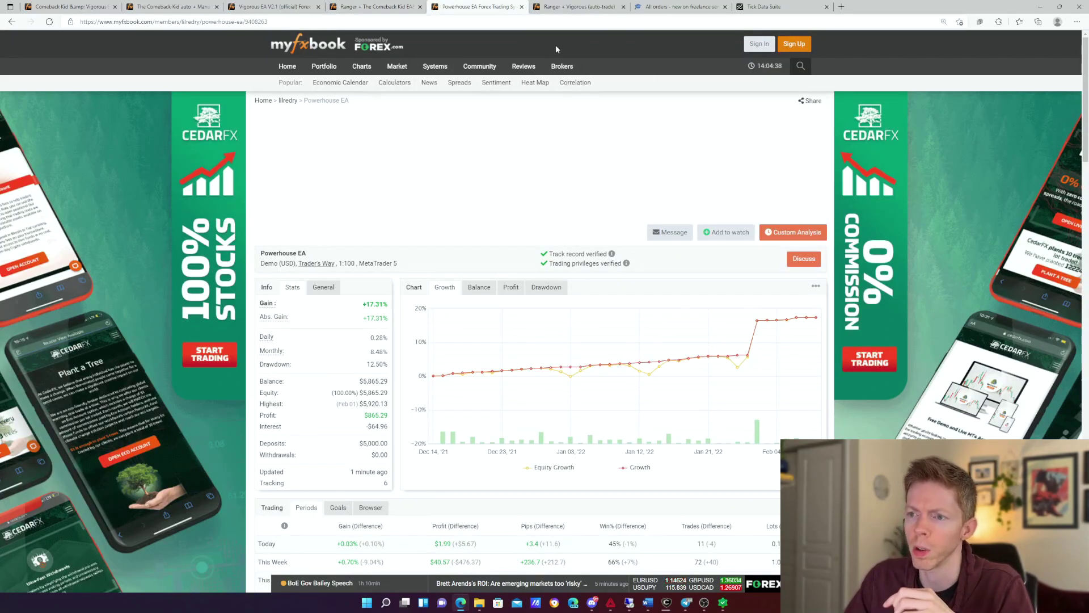
click(569, 9)
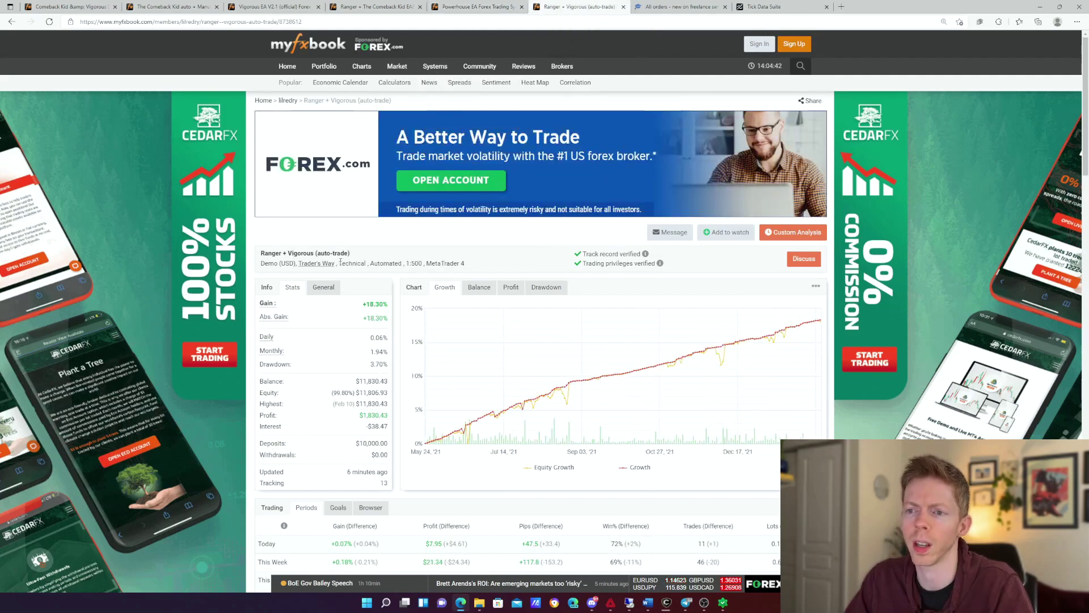
scroll(428, 400, down, 6)
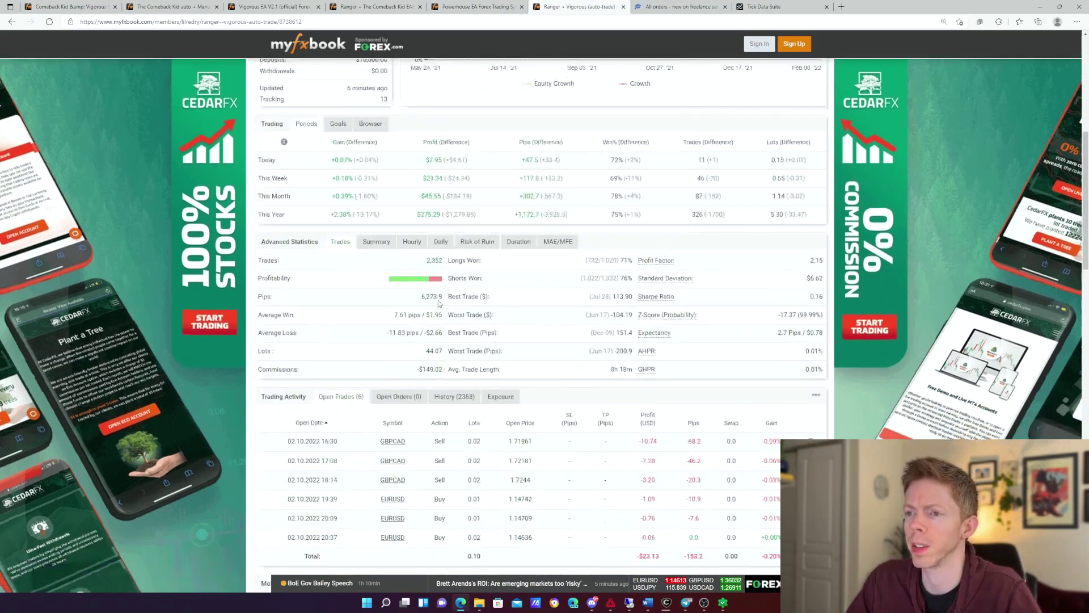
scroll(438, 304, up, 5)
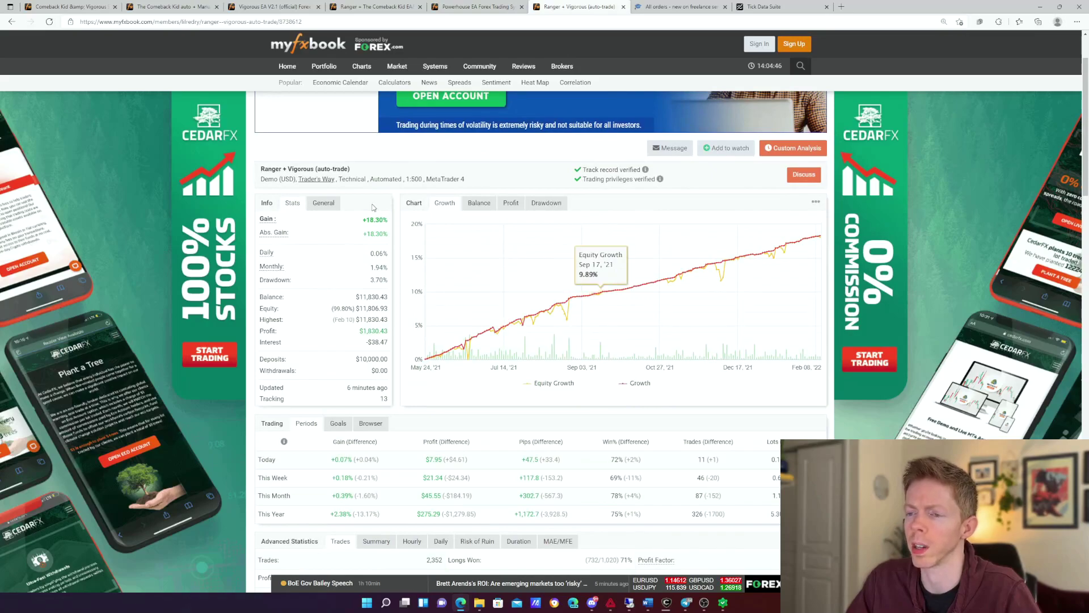
drag(370, 280, 376, 280)
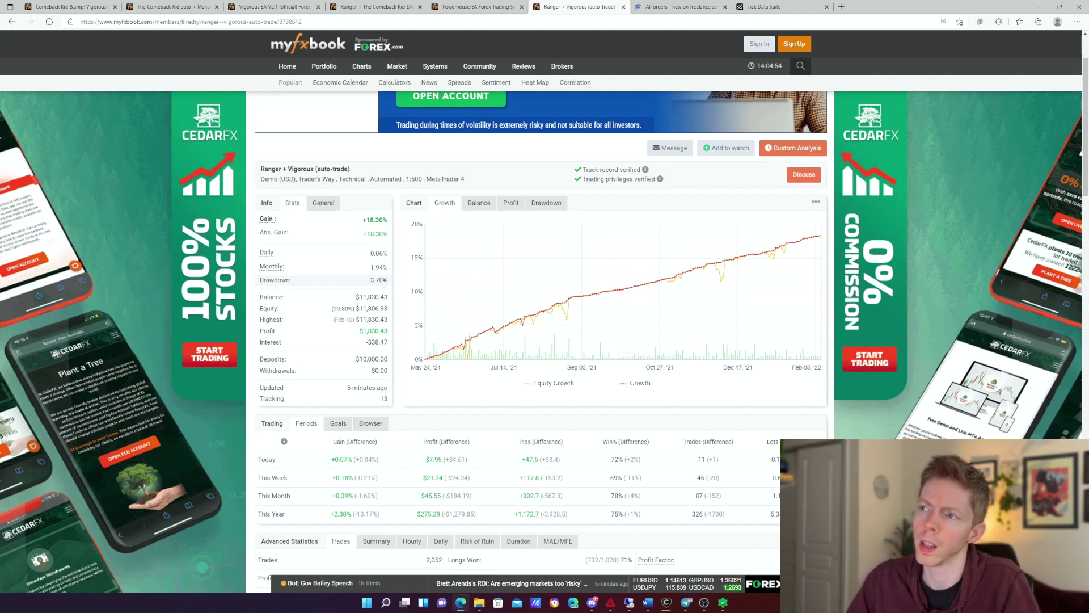
key(ctrl+Tab)
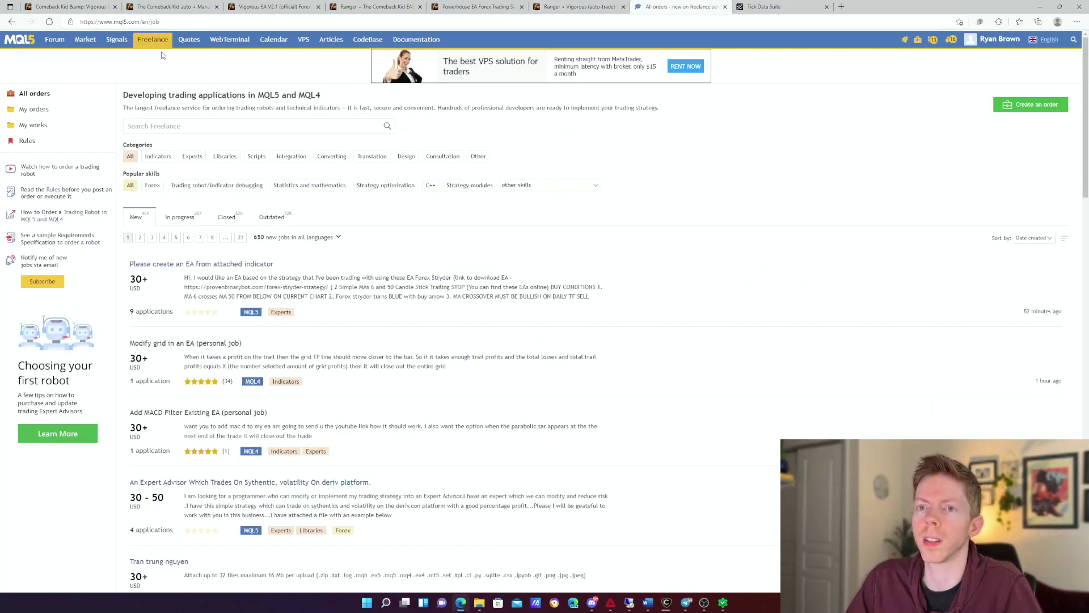
click(30, 43)
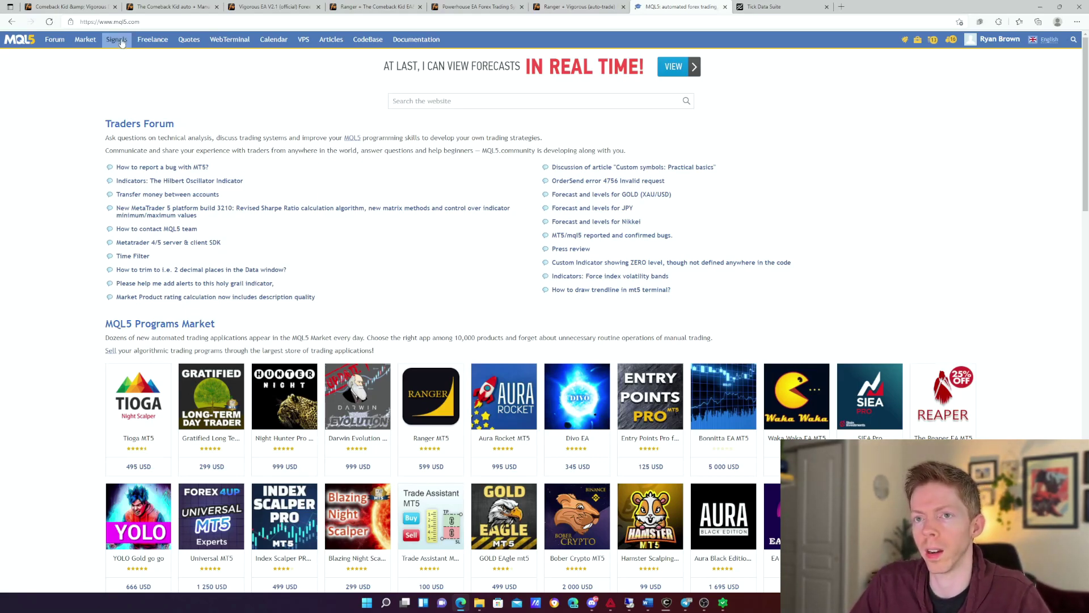
scroll(85, 55, down, 5)
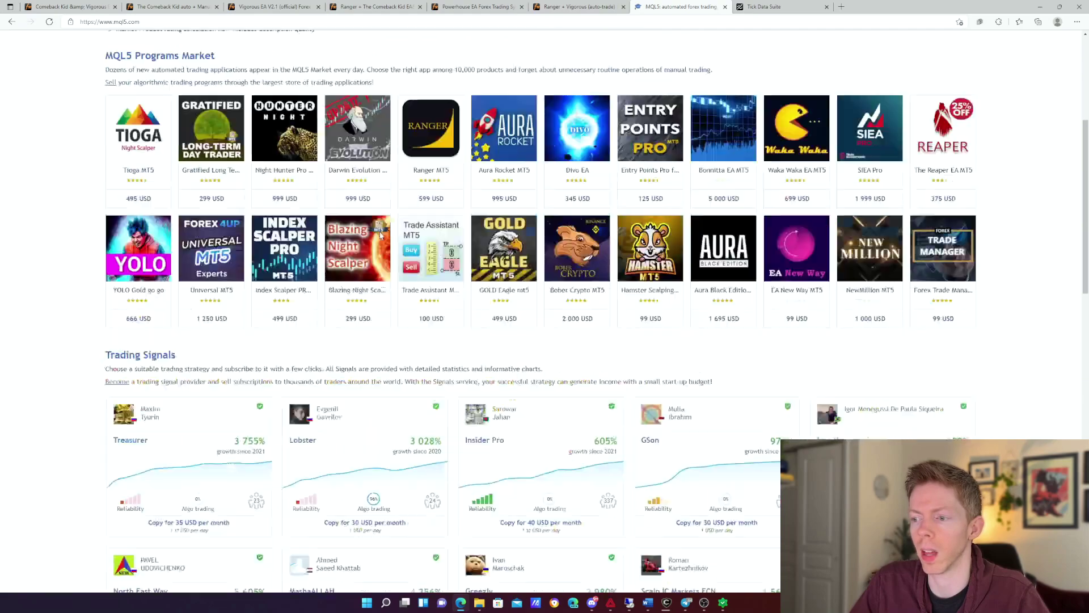
scroll(86, 55, up, 5)
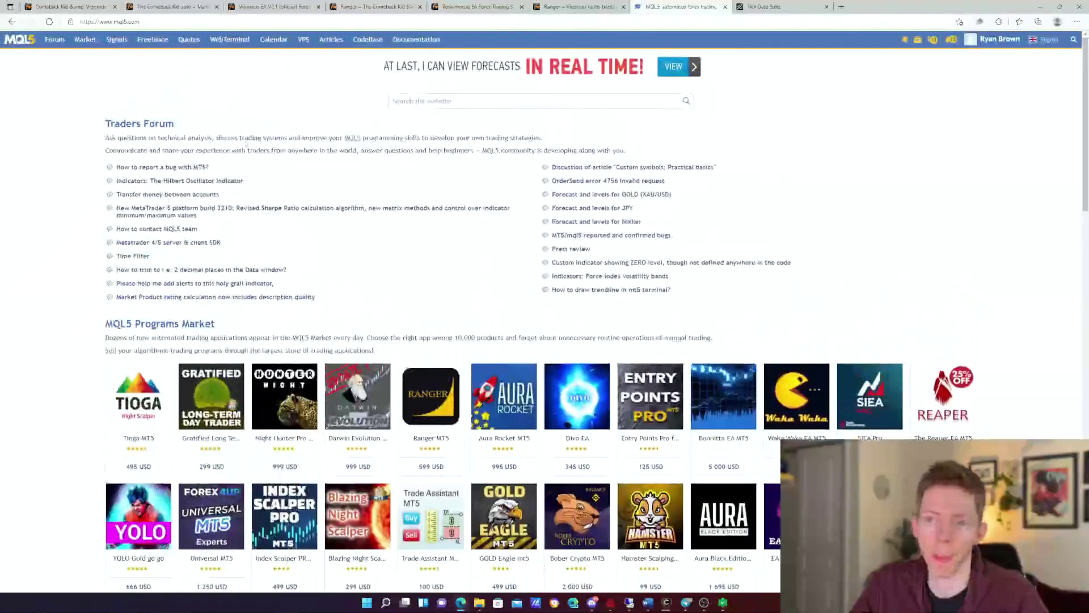
click(152, 39)
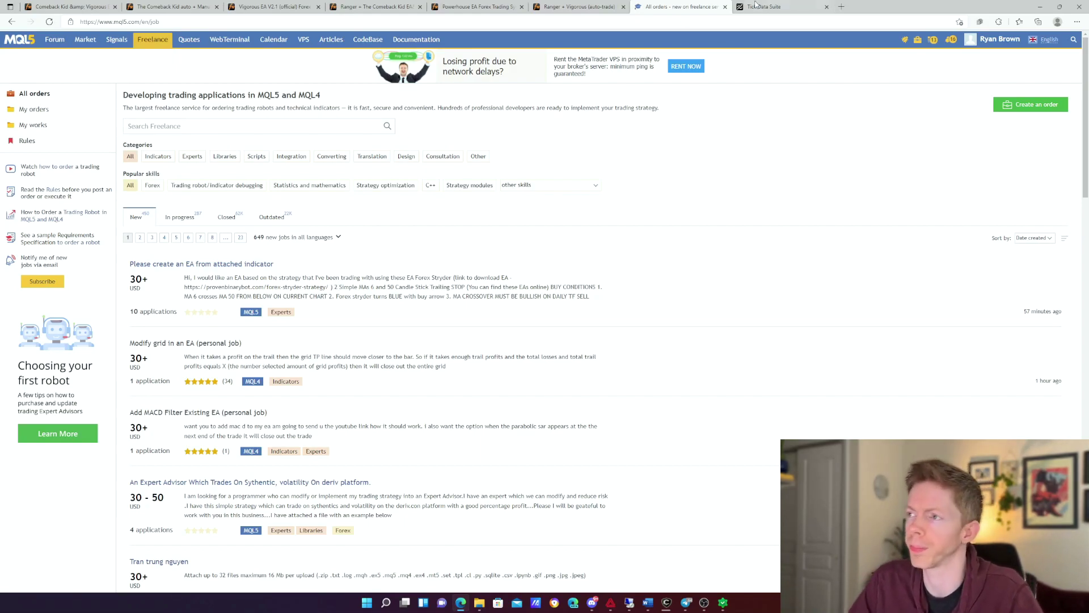
Step: Bring up the Tick Data Suite website
click(775, 8)
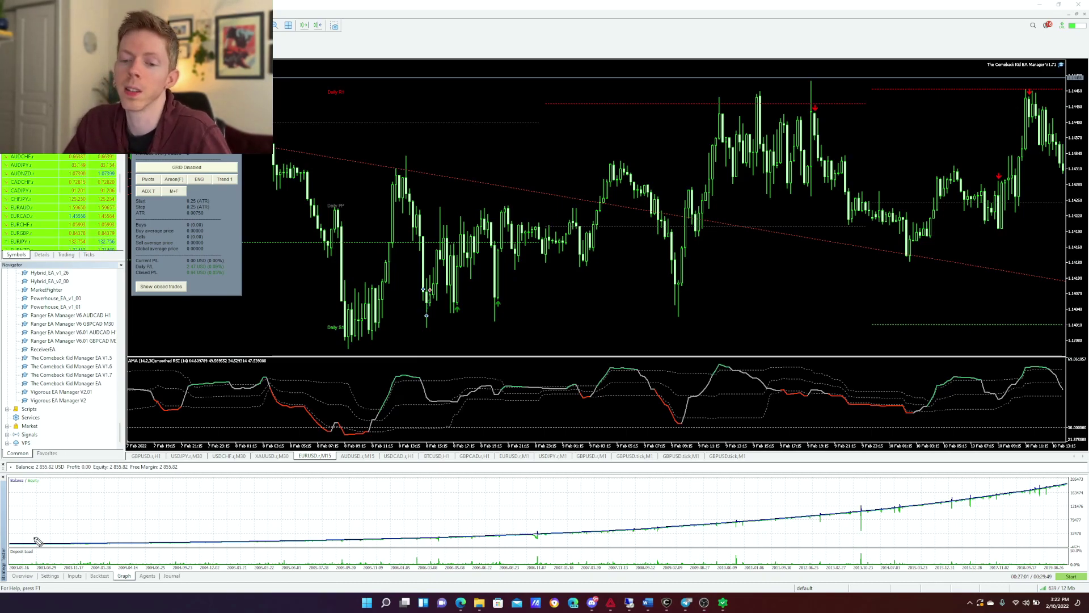
drag(11, 546, 1077, 474)
key(Escape)
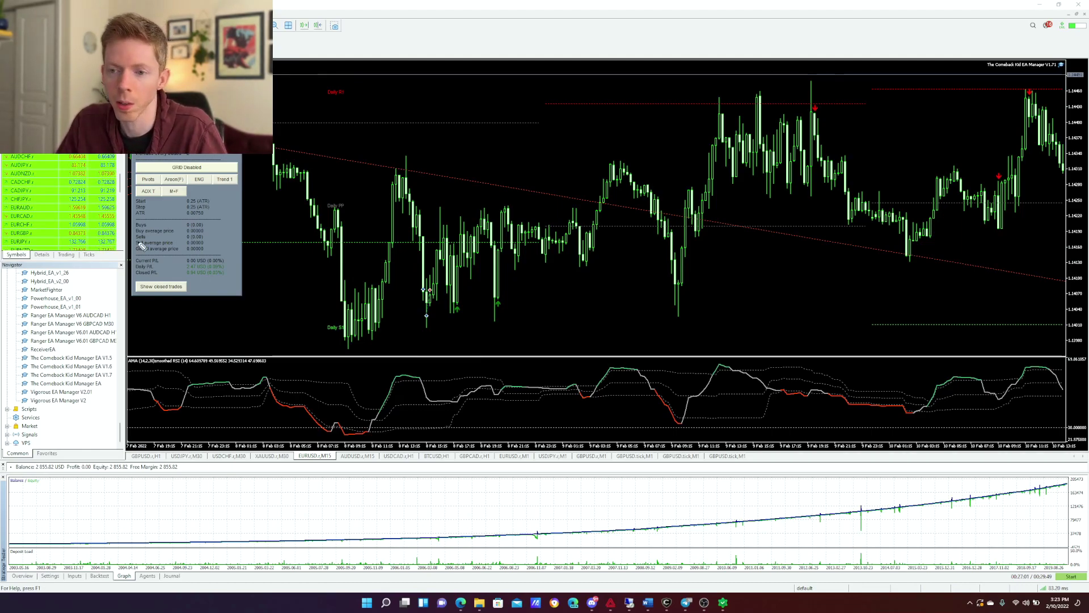
drag(141, 371, 204, 366)
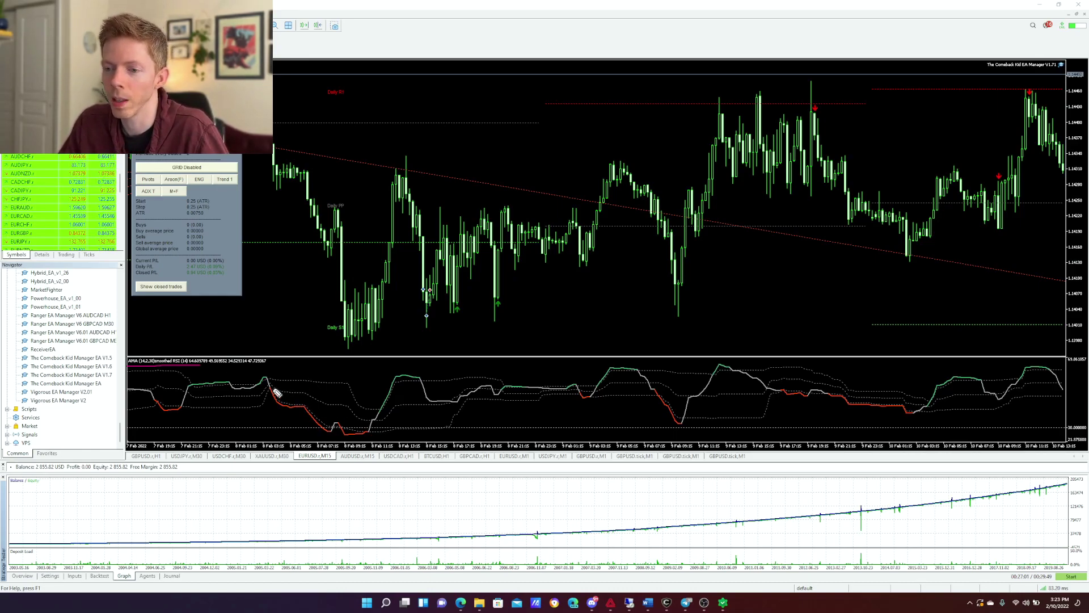
drag(264, 379, 337, 429)
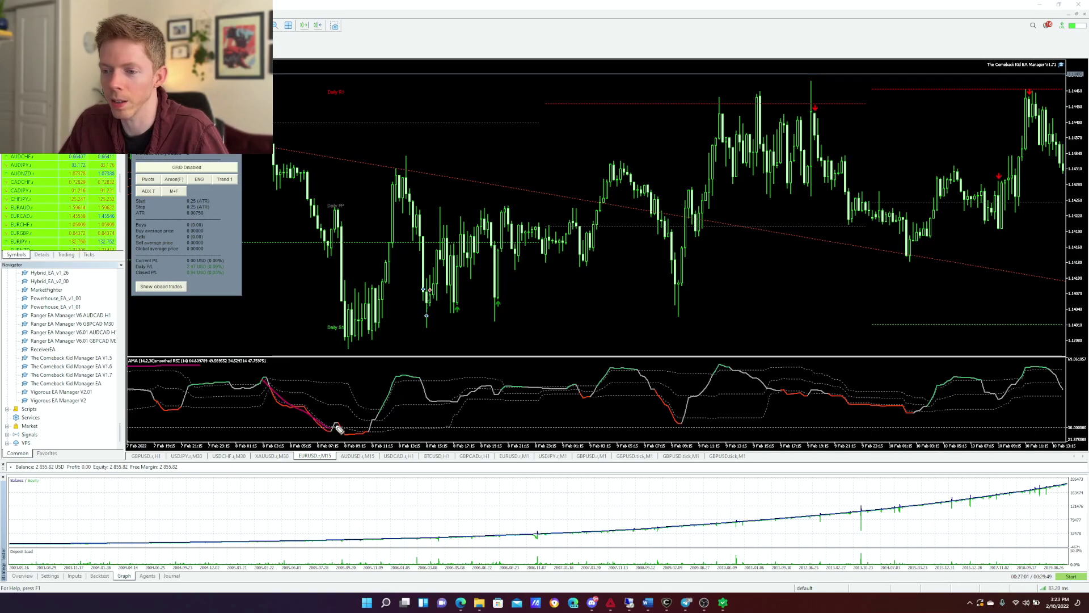
drag(257, 426, 426, 426)
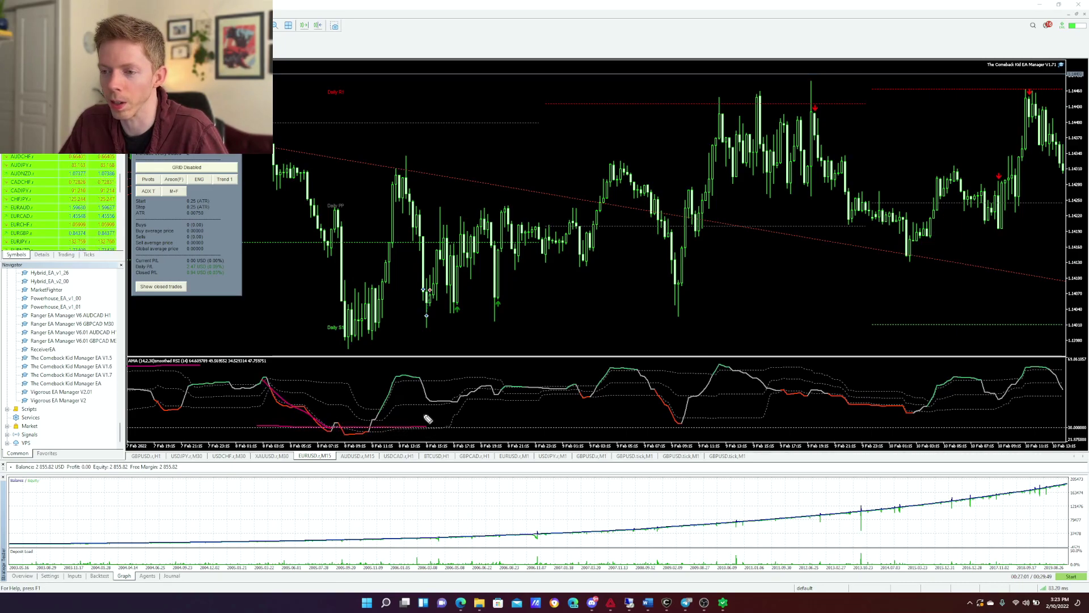
drag(290, 359, 393, 362)
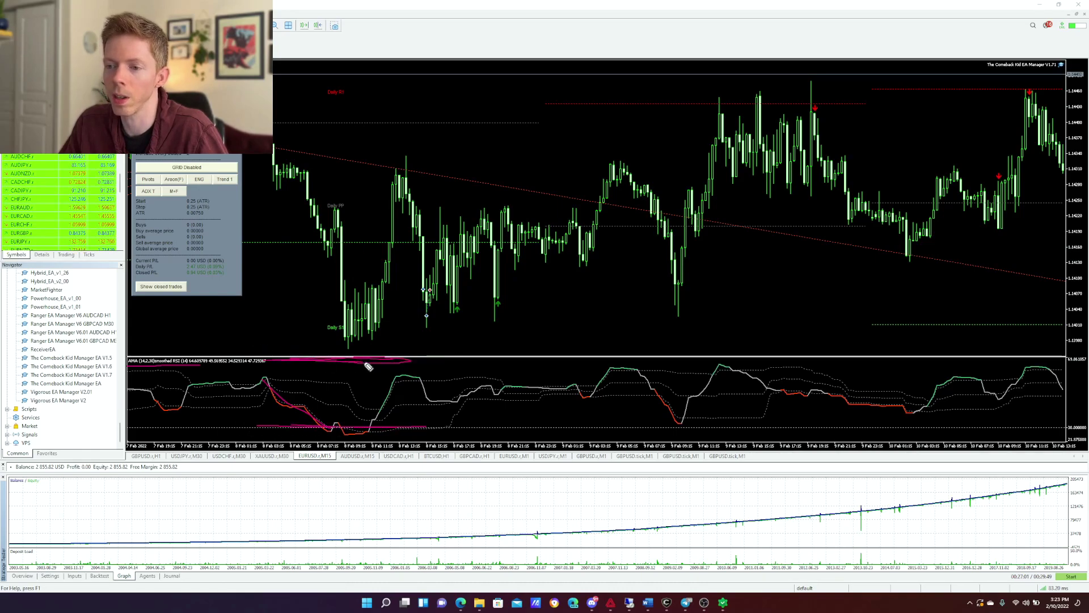
key(Escape)
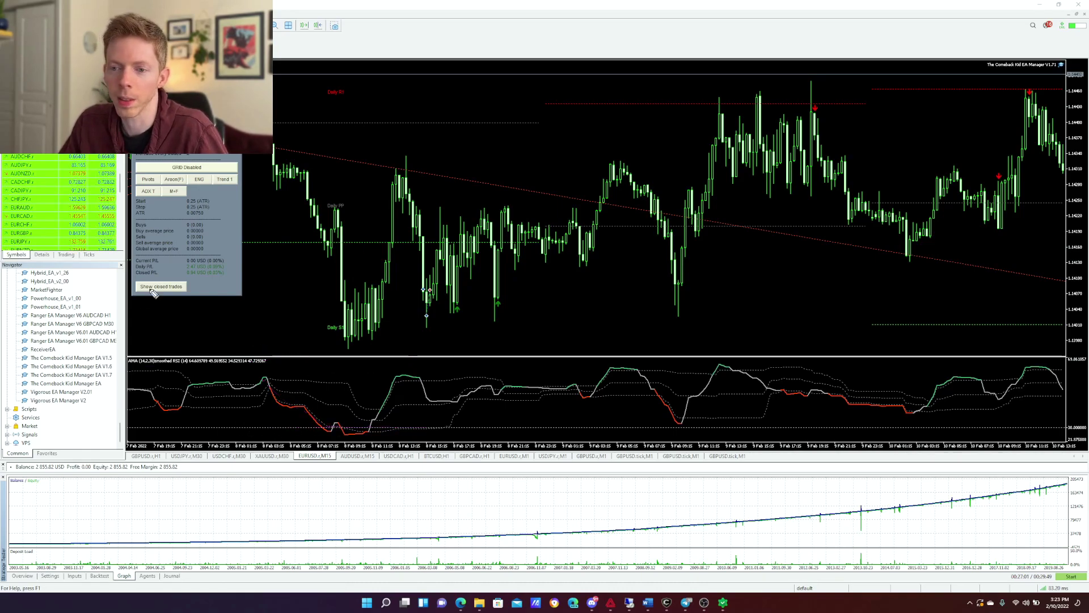
drag(271, 379, 327, 426)
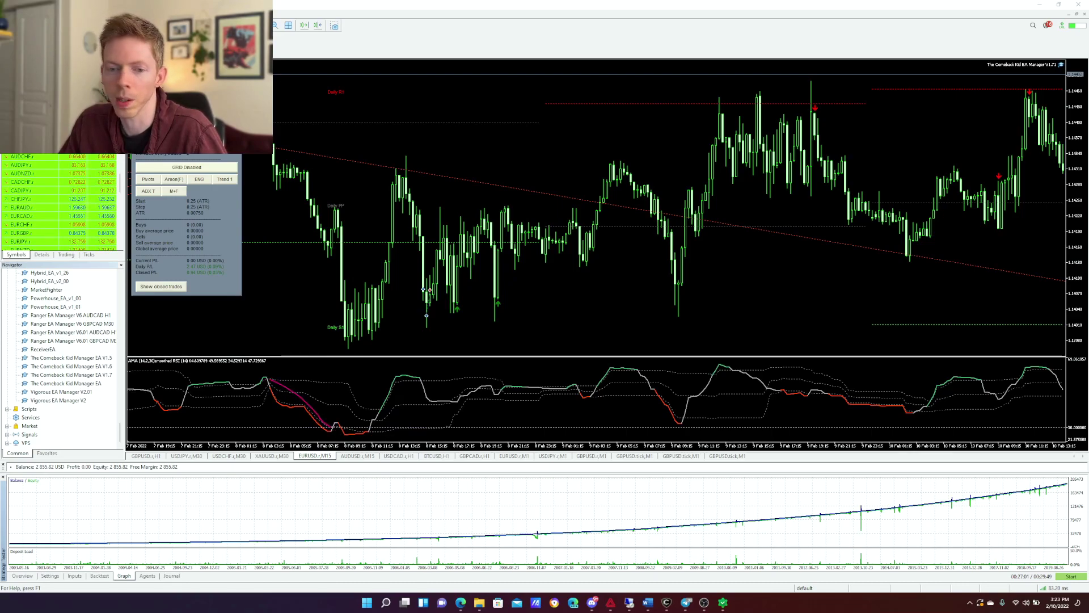
drag(273, 392, 382, 434)
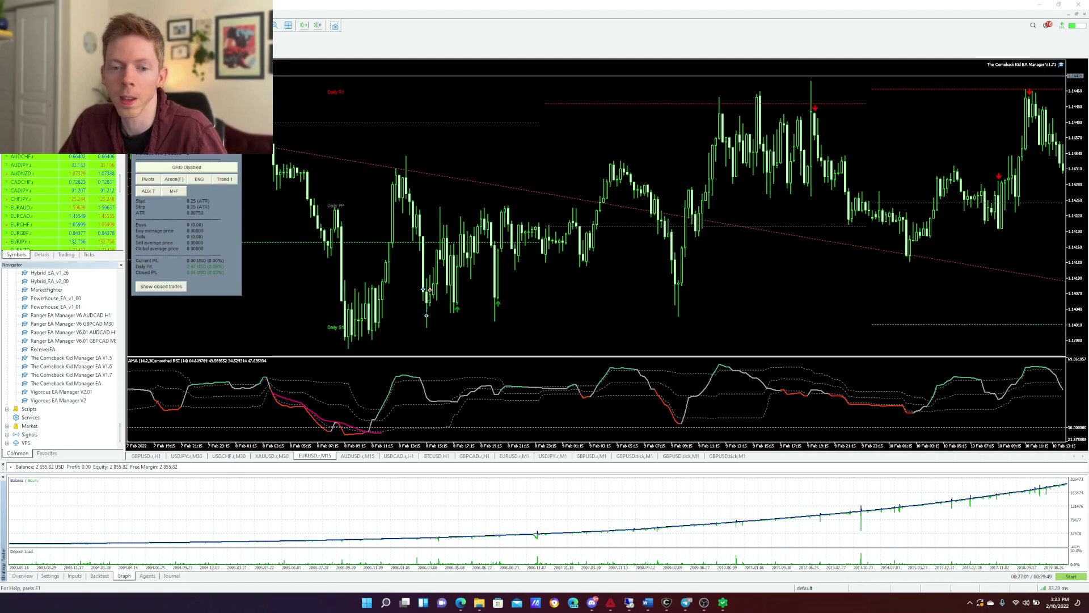
key(ctrl+z)
mouse_move(370, 426)
mouse_down()
mouse_move(365, 435)
mouse_move(379, 432)
mouse_move(366, 426)
mouse_move(369, 437)
mouse_up()
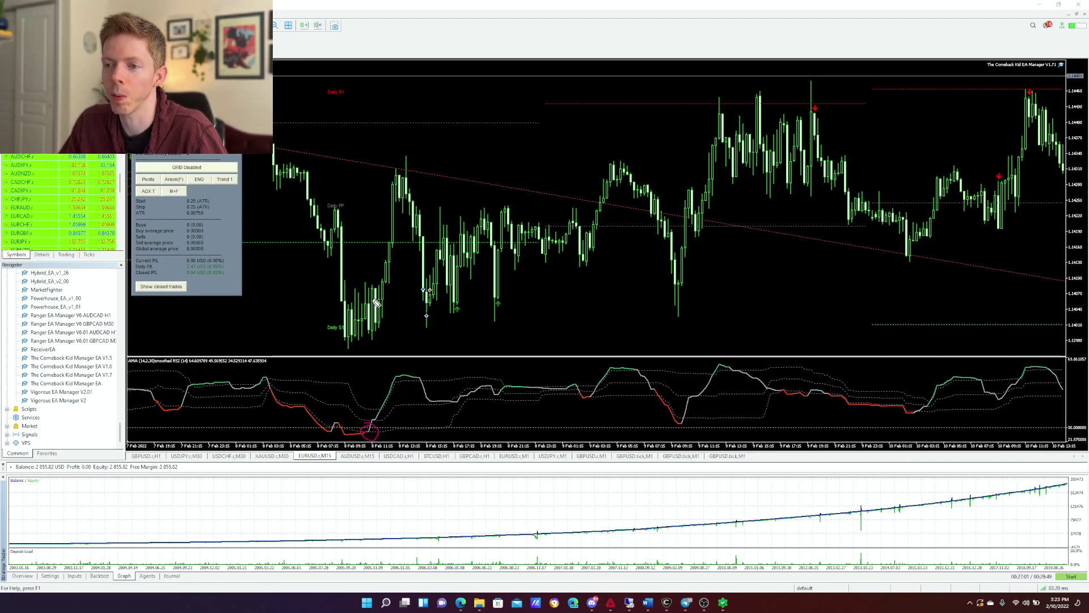
mouse_move(374, 287)
mouse_down()
mouse_move(364, 315)
mouse_move(386, 319)
mouse_move(374, 287)
mouse_move(406, 186)
mouse_up()
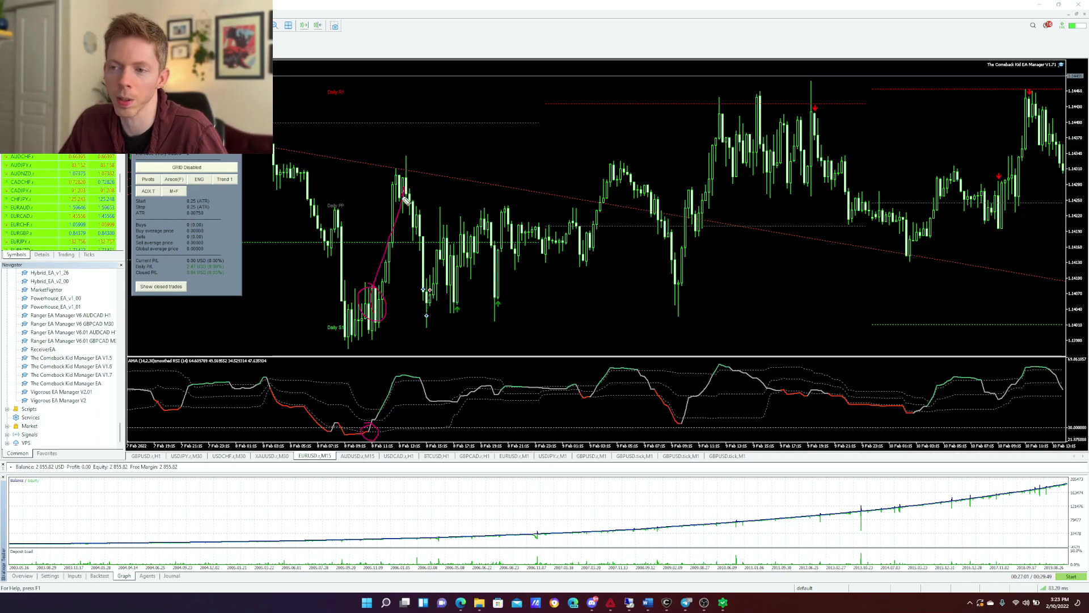
mouse_move(311, 222)
mouse_down()
mouse_move(363, 314)
mouse_move(382, 304)
mouse_move(386, 239)
mouse_move(403, 199)
mouse_up()
mouse_move(376, 435)
mouse_down()
mouse_move(364, 433)
mouse_move(383, 430)
mouse_up()
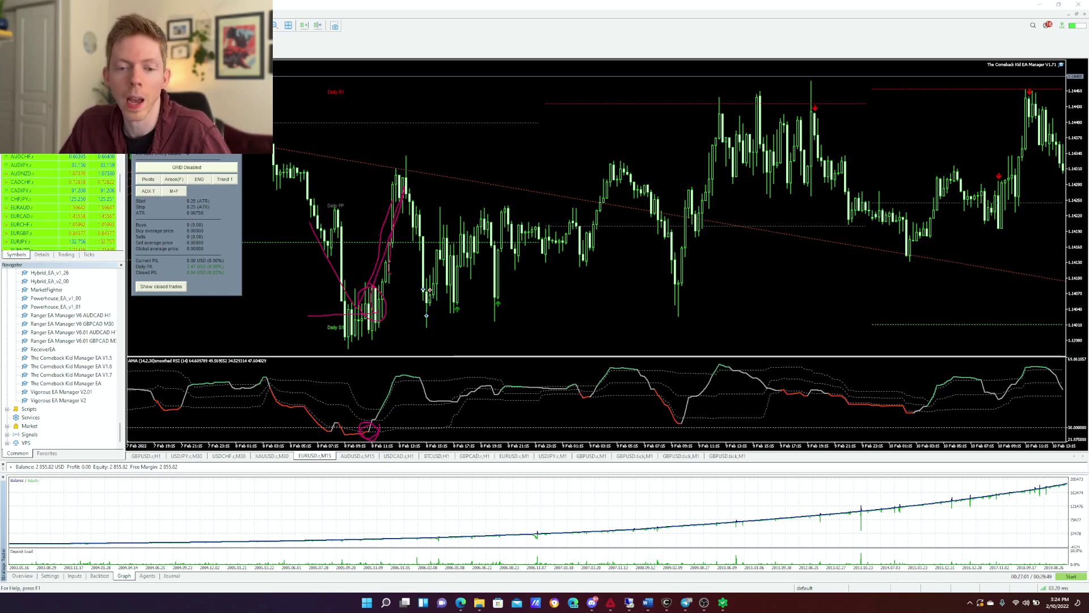
key(e)
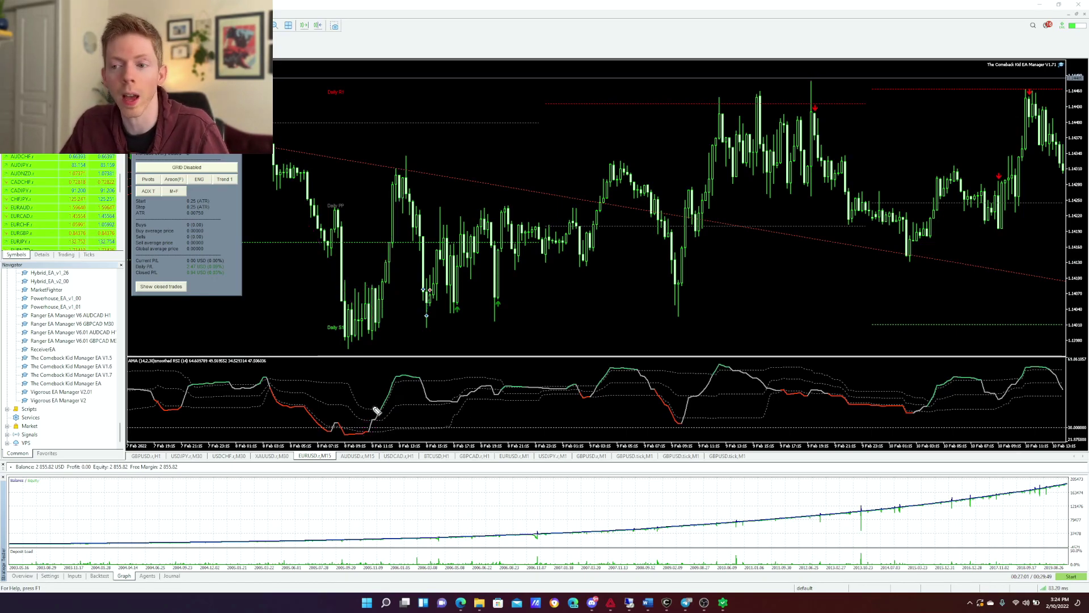
mouse_move(340, 310)
mouse_down()
mouse_move(386, 315)
mouse_move(375, 315)
mouse_move(401, 373)
mouse_move(404, 347)
mouse_move(403, 370)
mouse_move(352, 356)
mouse_up()
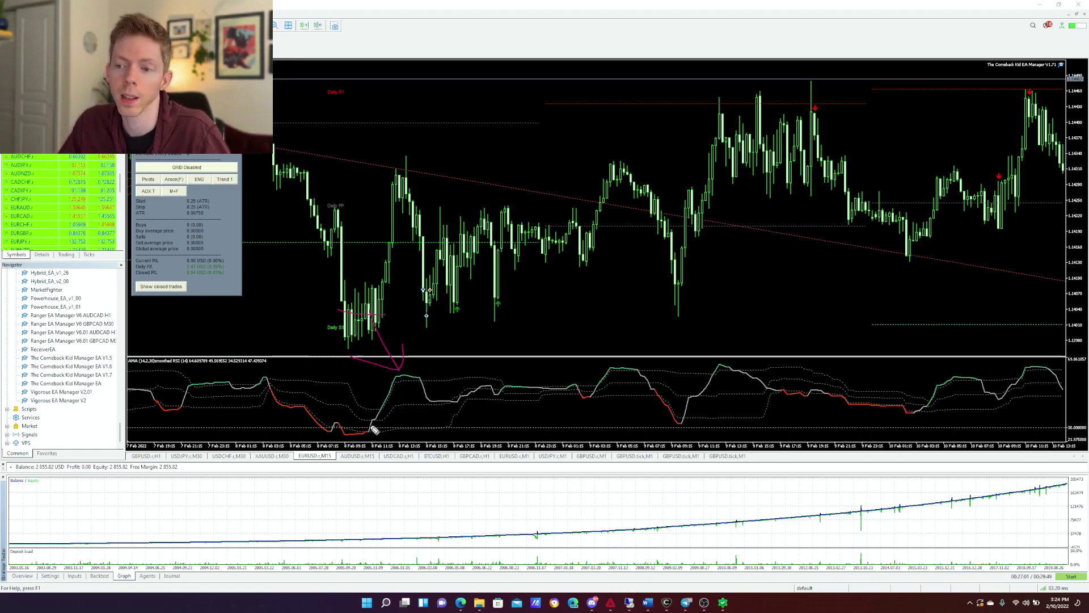
drag(374, 429, 373, 422)
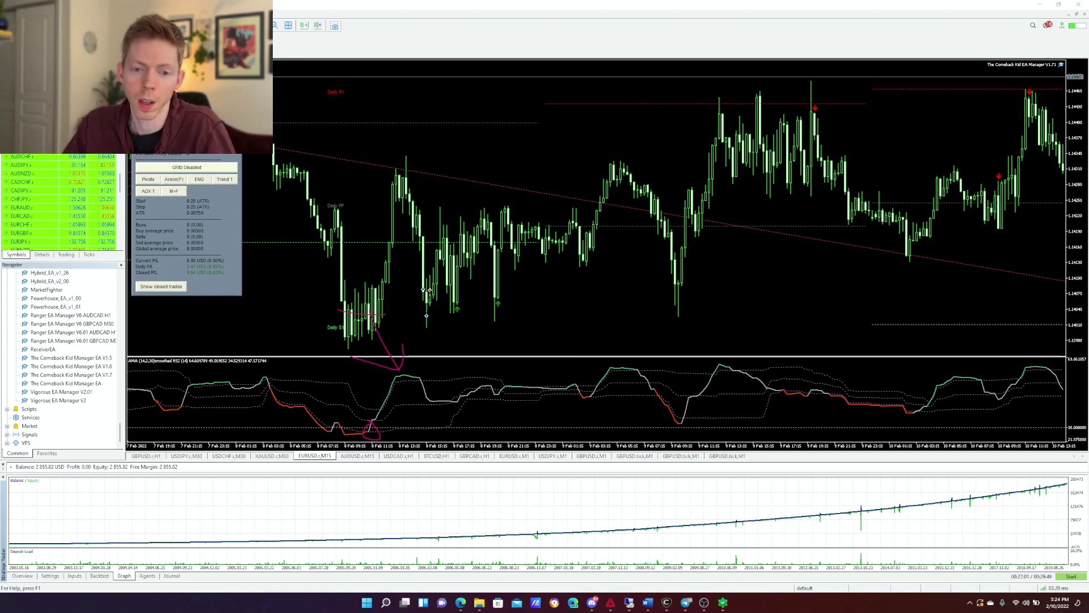
key(Escape)
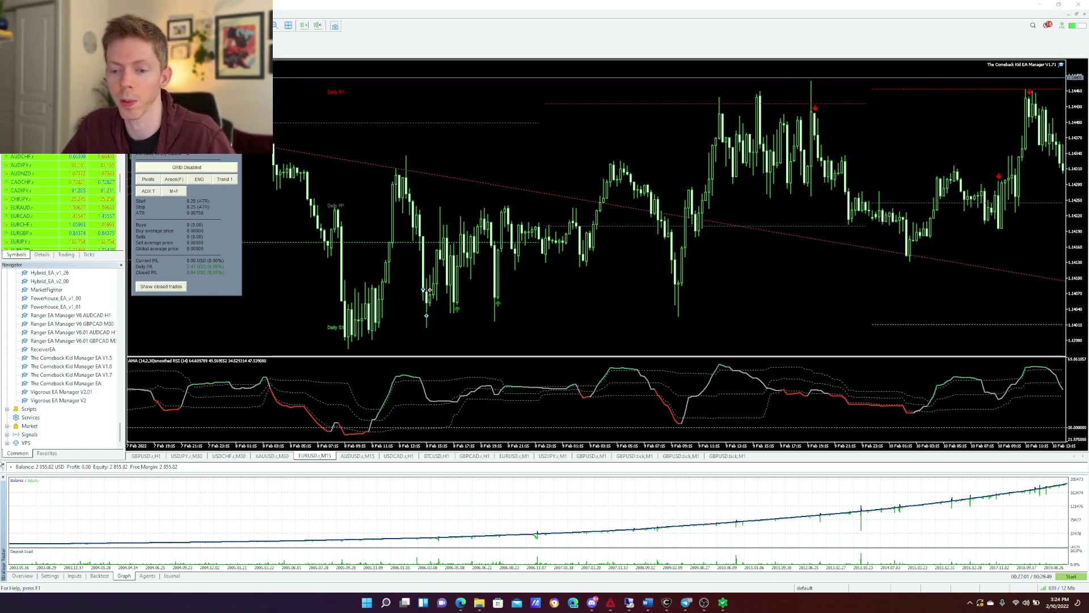
click(75, 576)
click(51, 576)
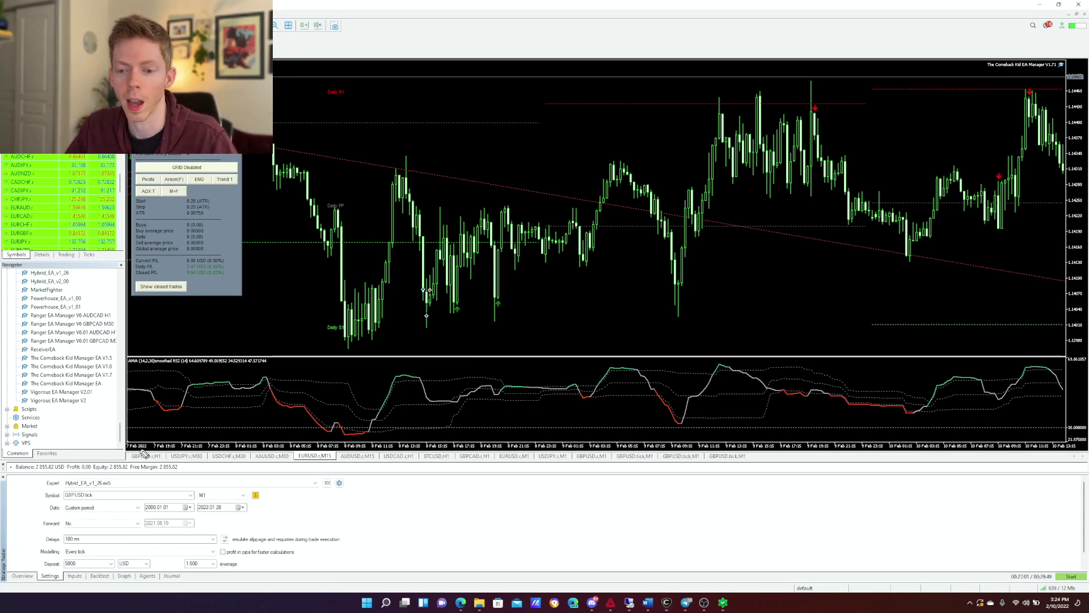
drag(117, 571, 117, 546)
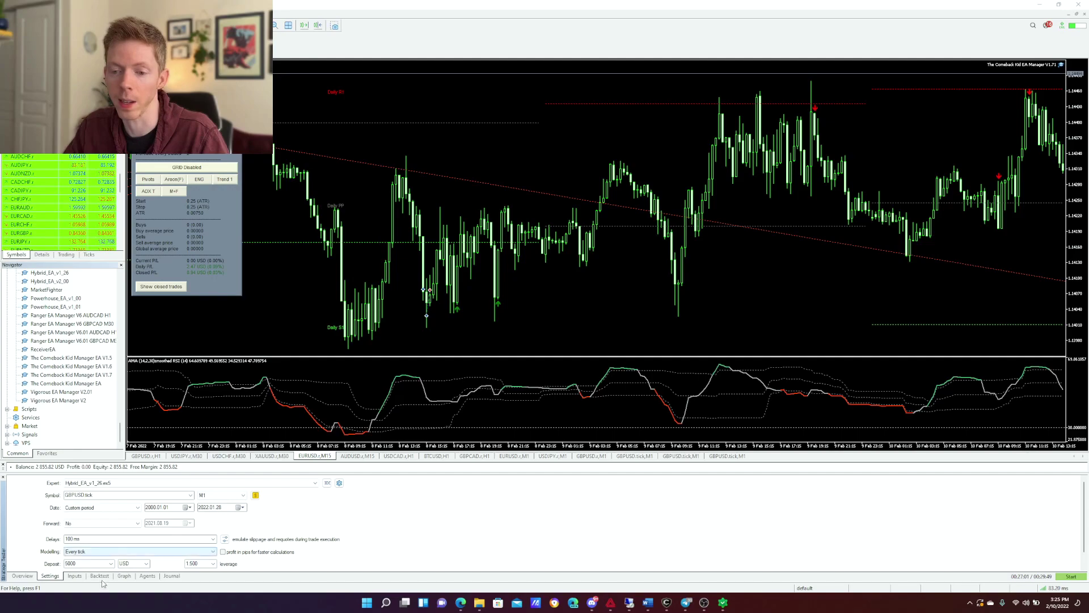
click(124, 575)
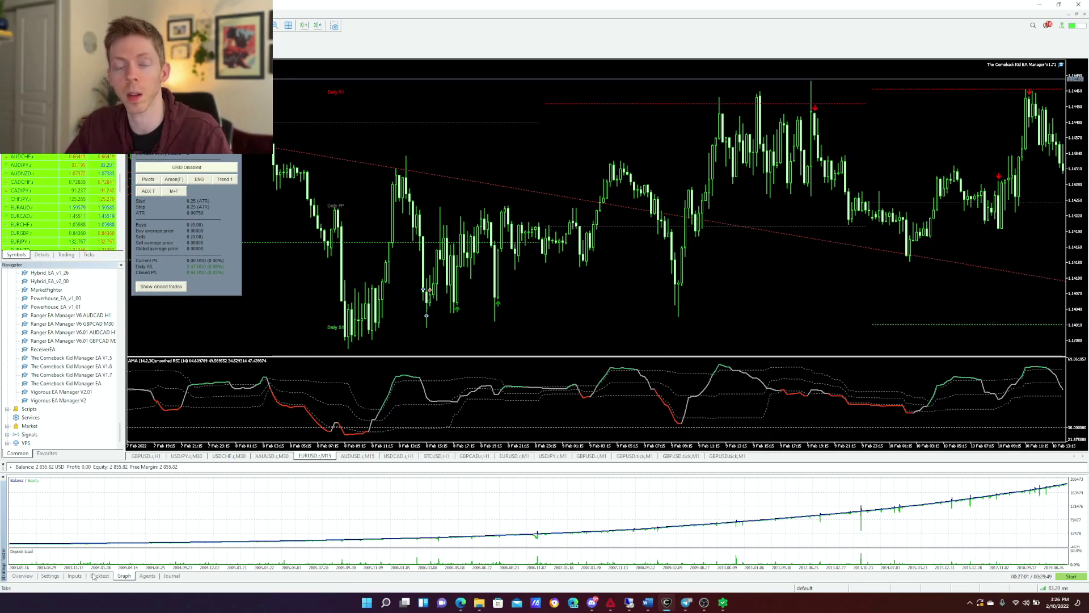
Step: Zoom the GBPUSD tick M1 chart in on a trade near a price peak
click(723, 603)
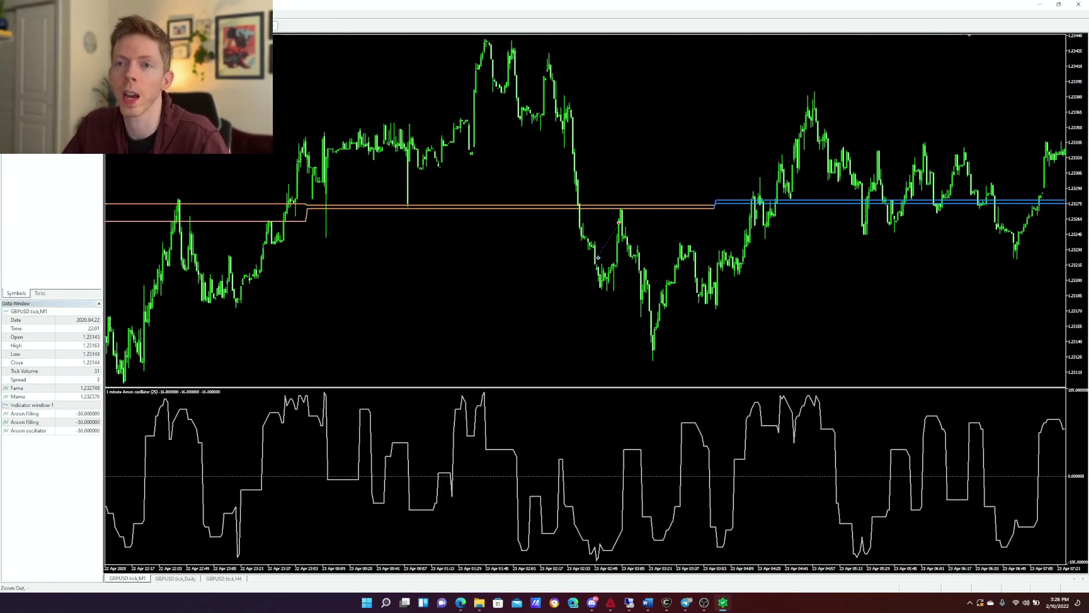
key(minus)
key(minus)
scroll(448, 142, up, 5)
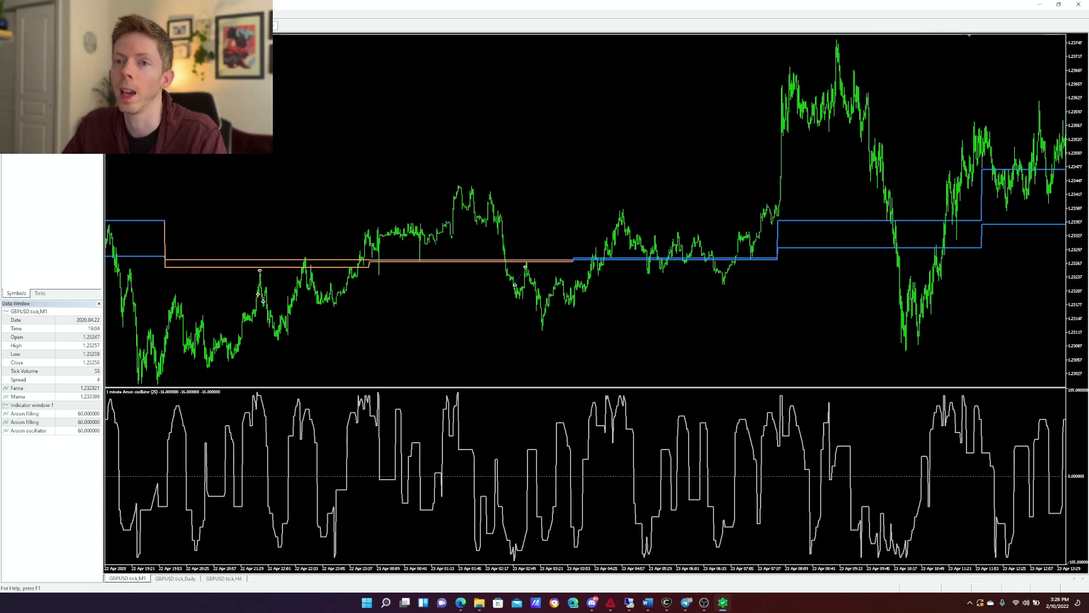
key(plus)
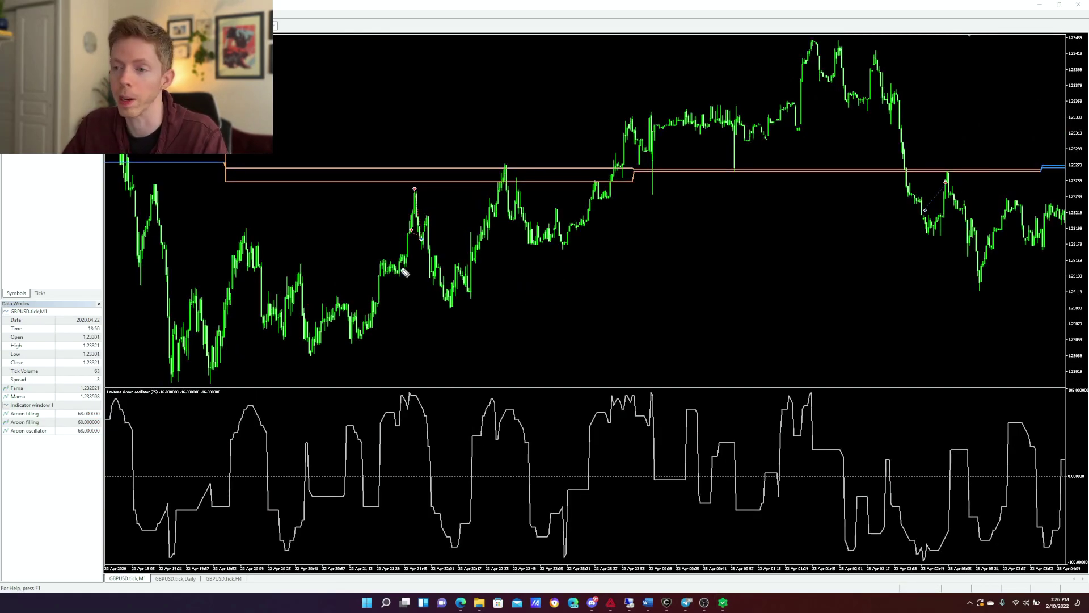
Step: Mark the price peak and trade entry, then measure bars and points between them with the crosshair
mouse_move(424, 193)
mouse_down()
mouse_move(397, 204)
mouse_move(420, 248)
mouse_move(420, 188)
mouse_up()
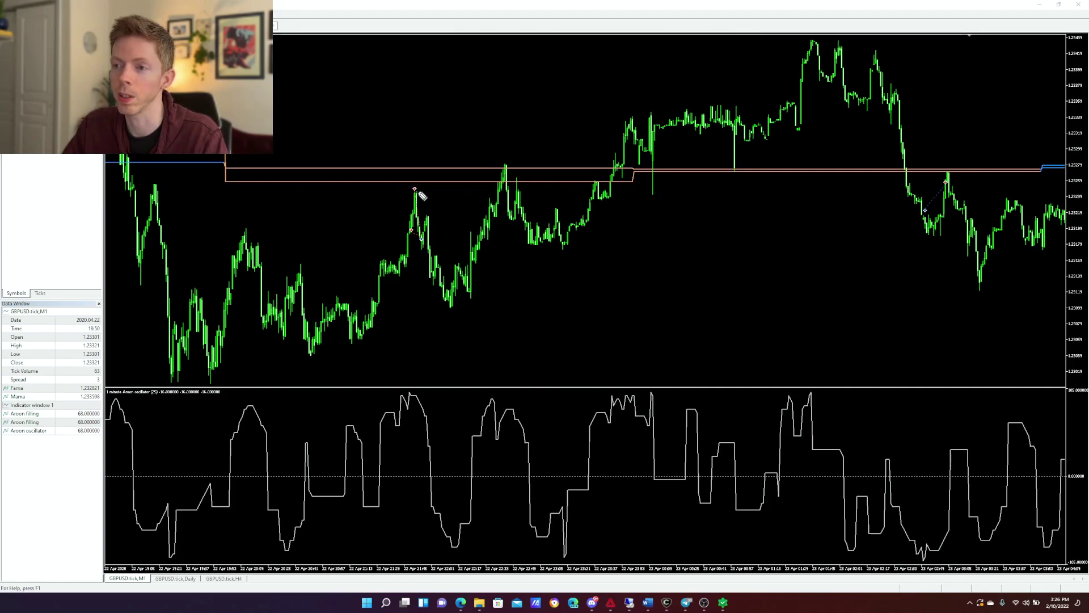
click(410, 230)
drag(418, 198, 418, 183)
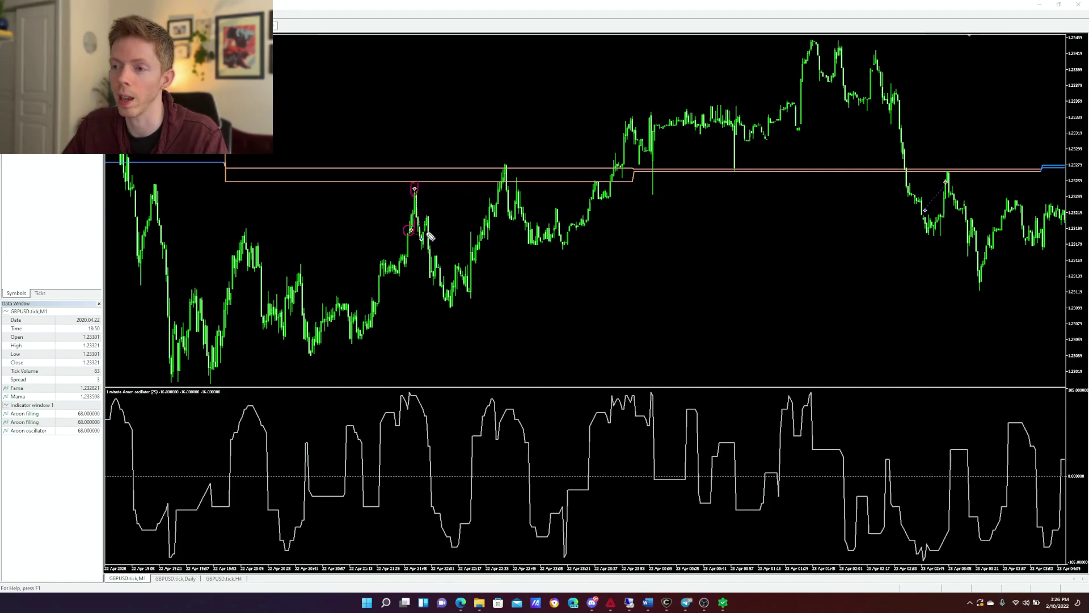
drag(427, 229, 416, 242)
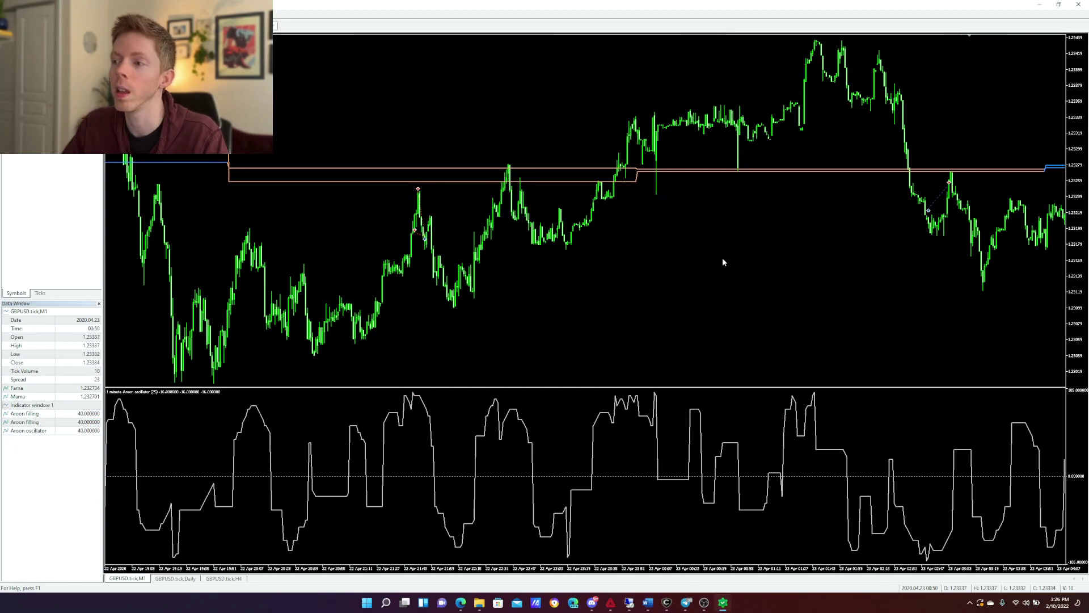
scroll(723, 259, down, 5)
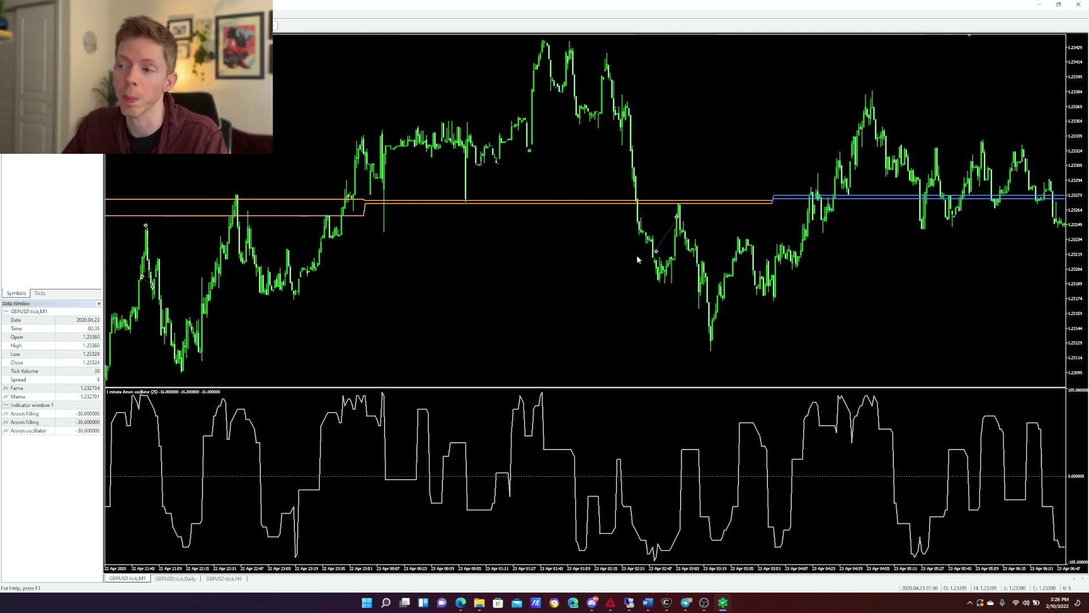
middle_click(658, 251)
drag(658, 251, 678, 217)
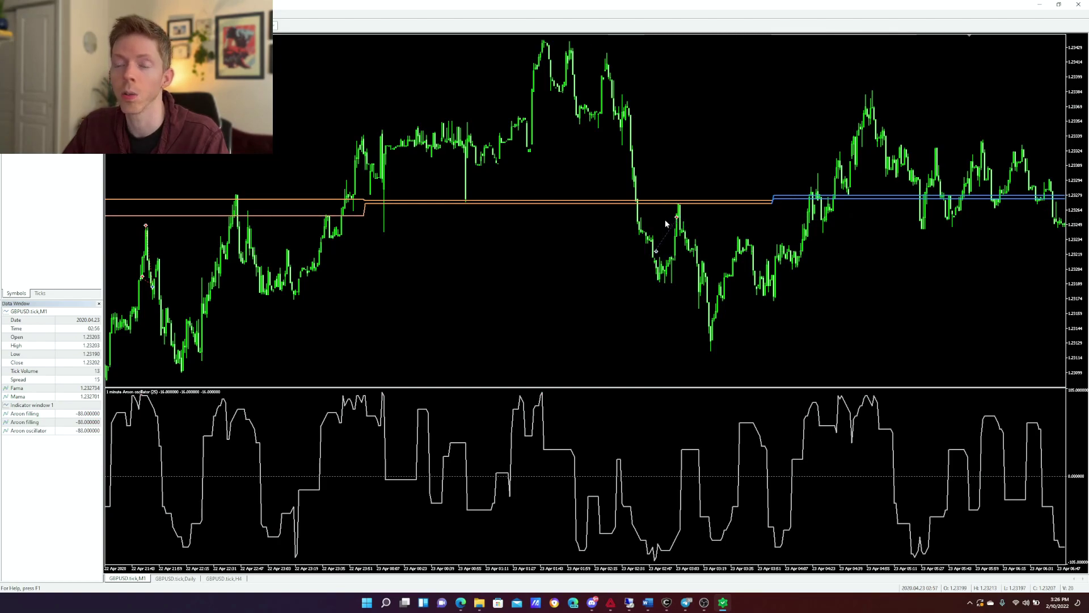